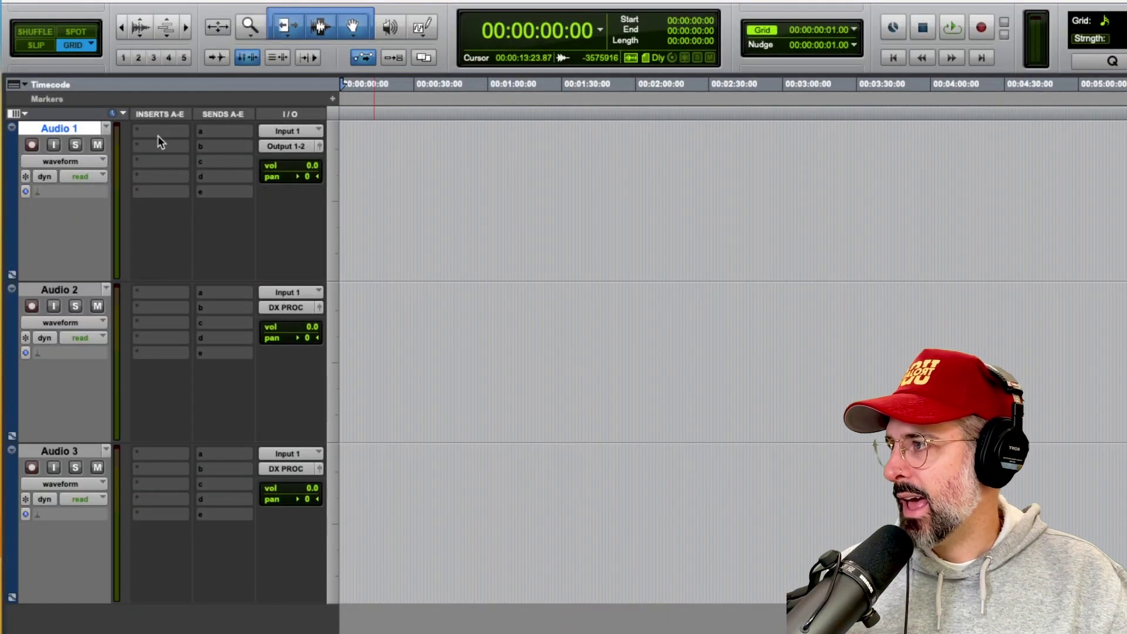
Insert the EQ3 7-Band plug-in on Audio 1's insert slot A, opening its window.
left_click(153, 132)
mouse_move(152, 133)
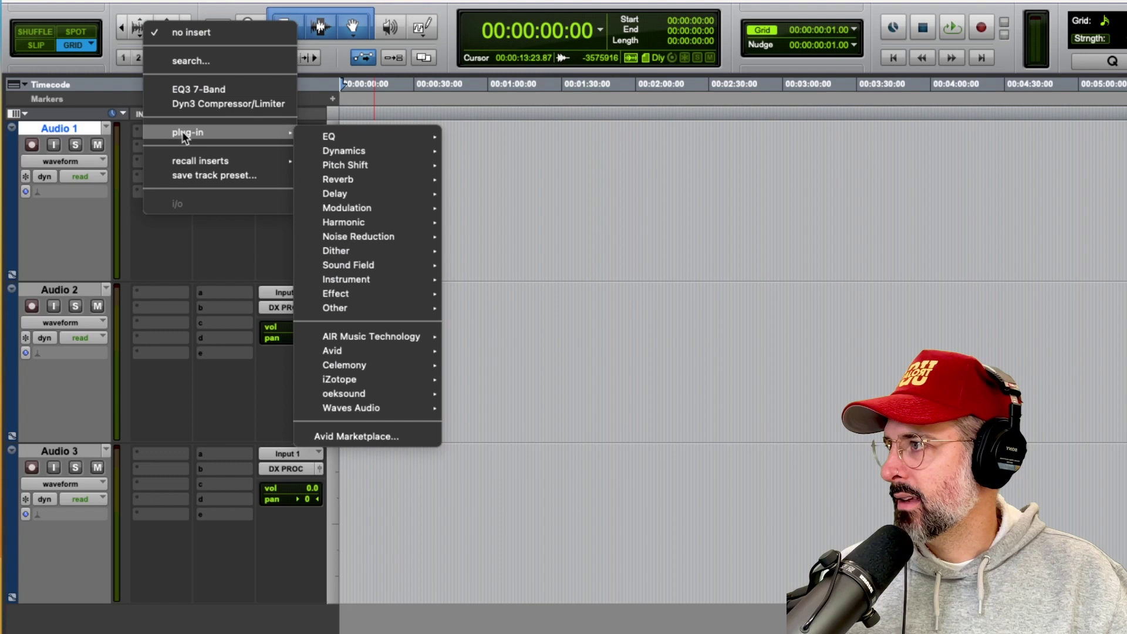
left_click(200, 90)
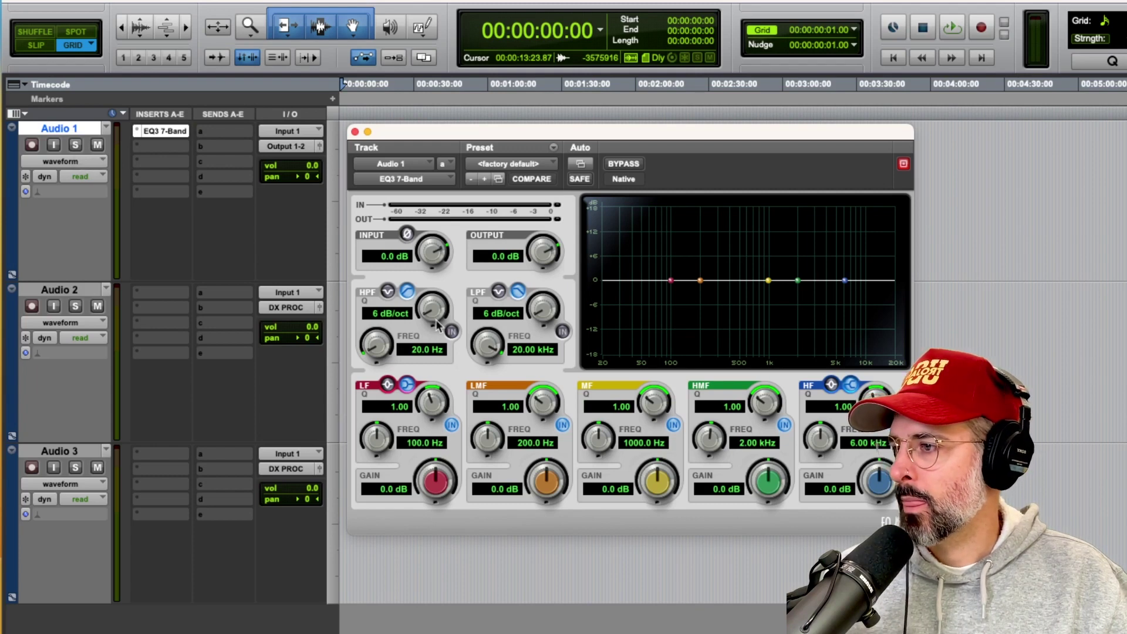
Switch Audio 1 to touch automation and cut the LF gain during playback.
left_click(100, 175)
left_click(93, 192)
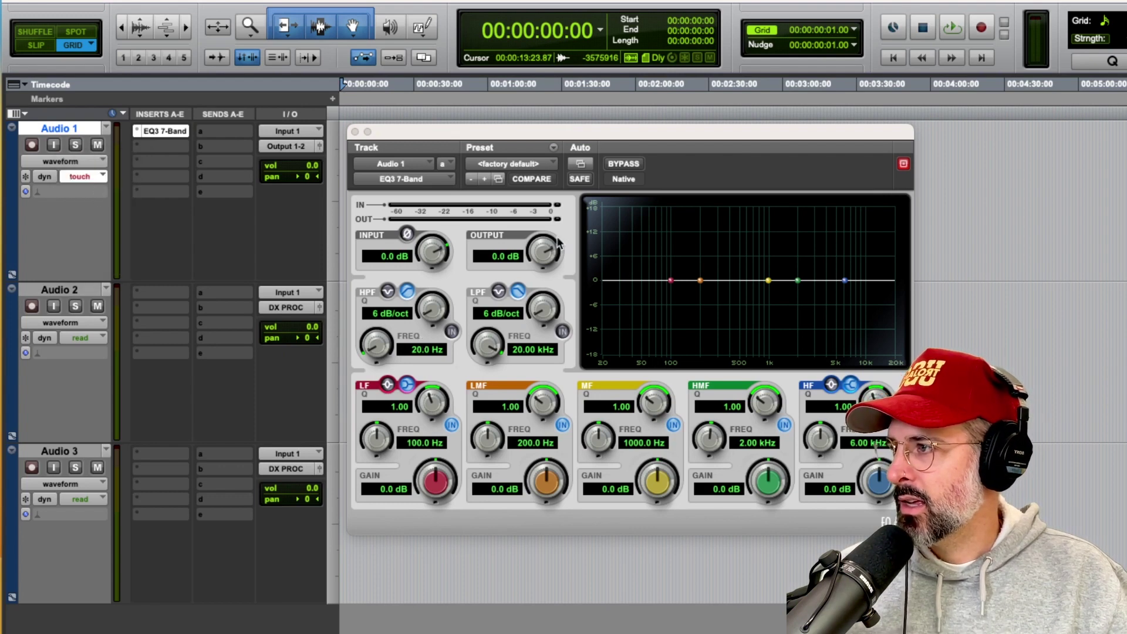
key("space")
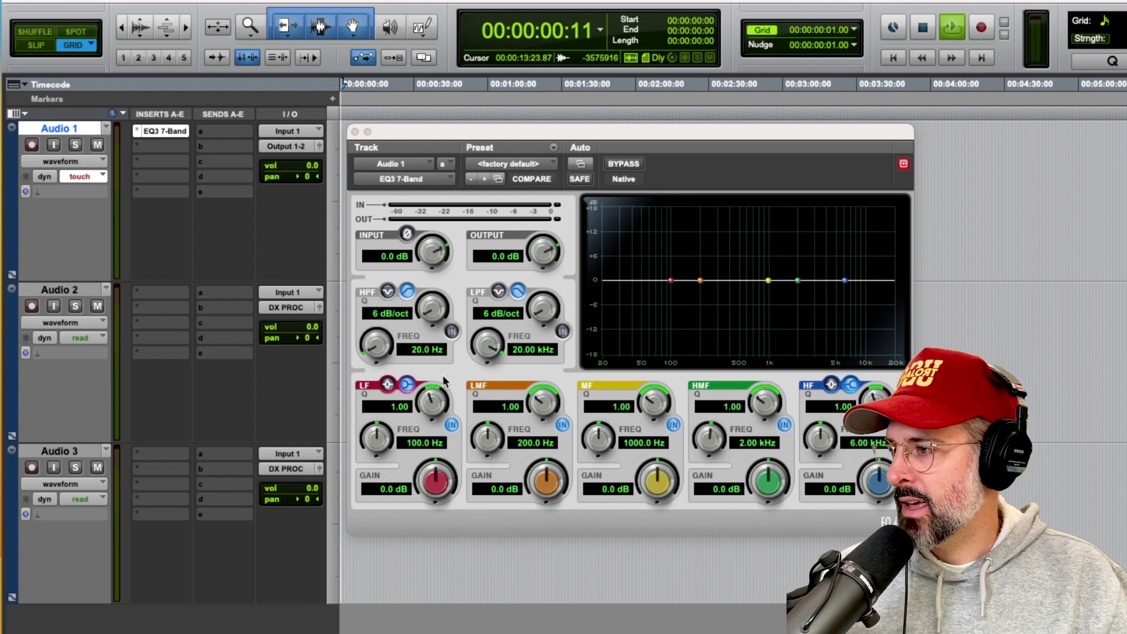
left_click_drag(426, 469, 414, 504)
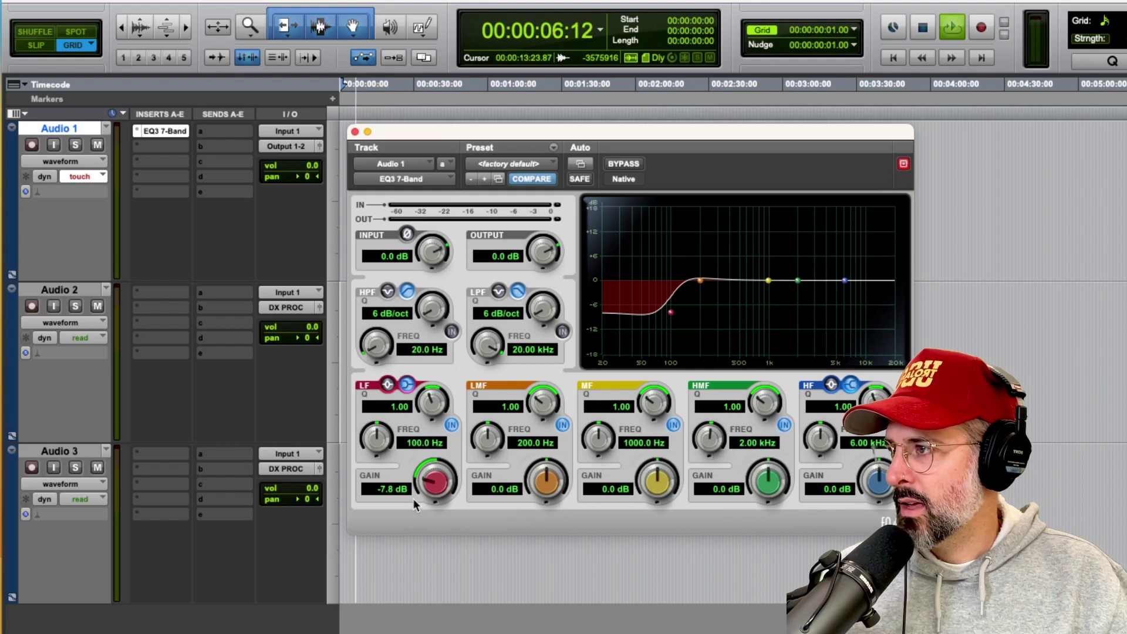
Replay from the start and raise the LF gain to a 3.4 dB boost.
key("space")
key("space")
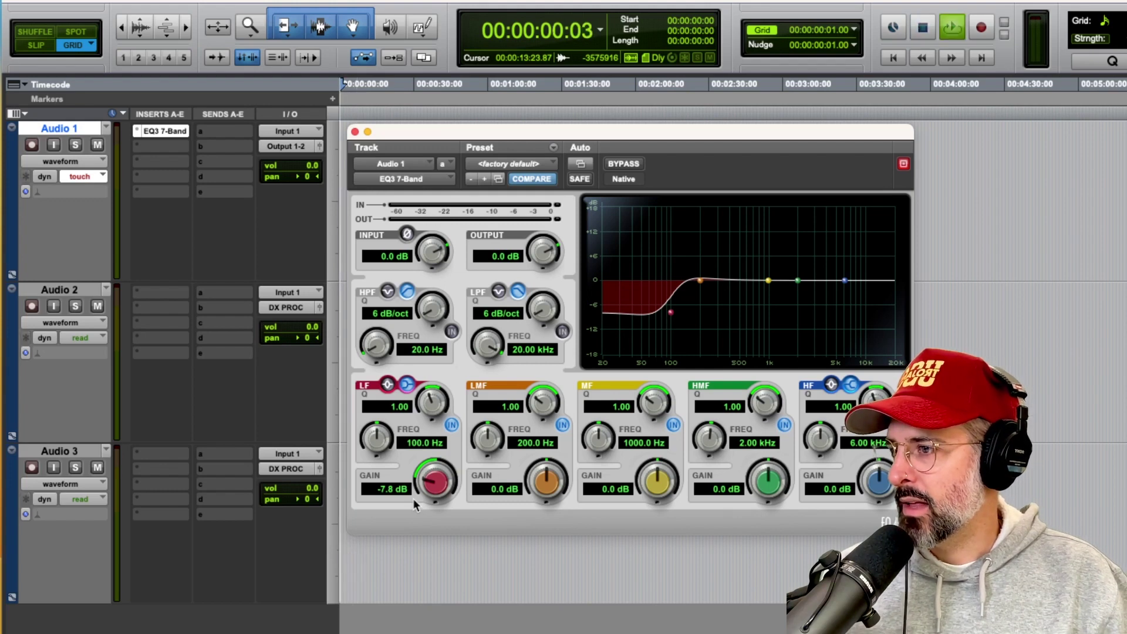
key("space")
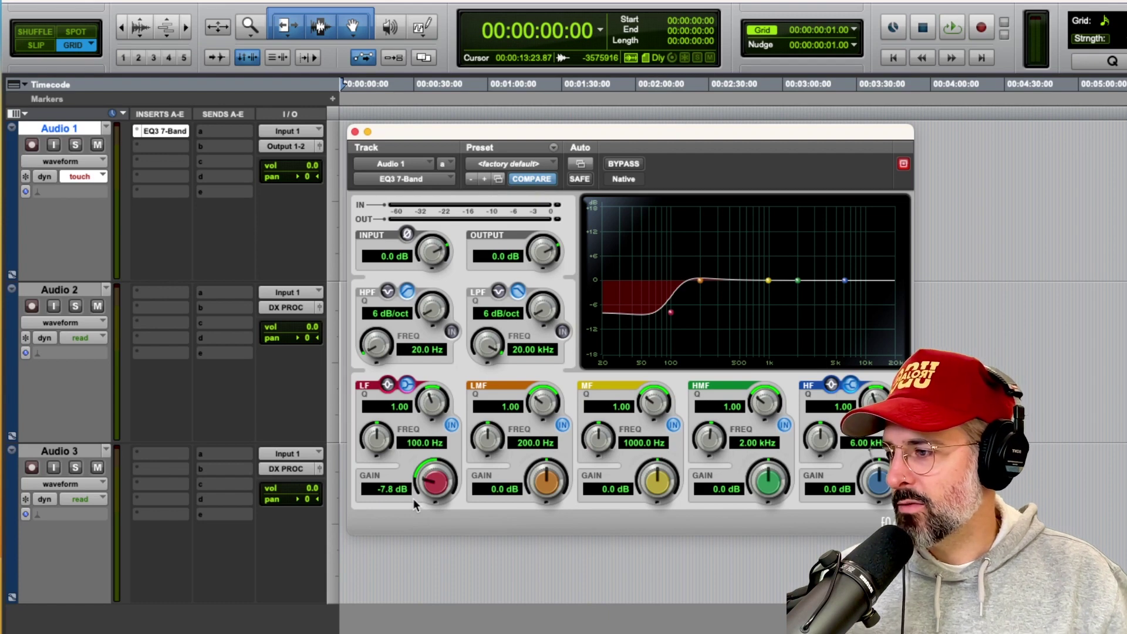
left_click_drag(431, 493, 434, 442)
key("space")
key("space")
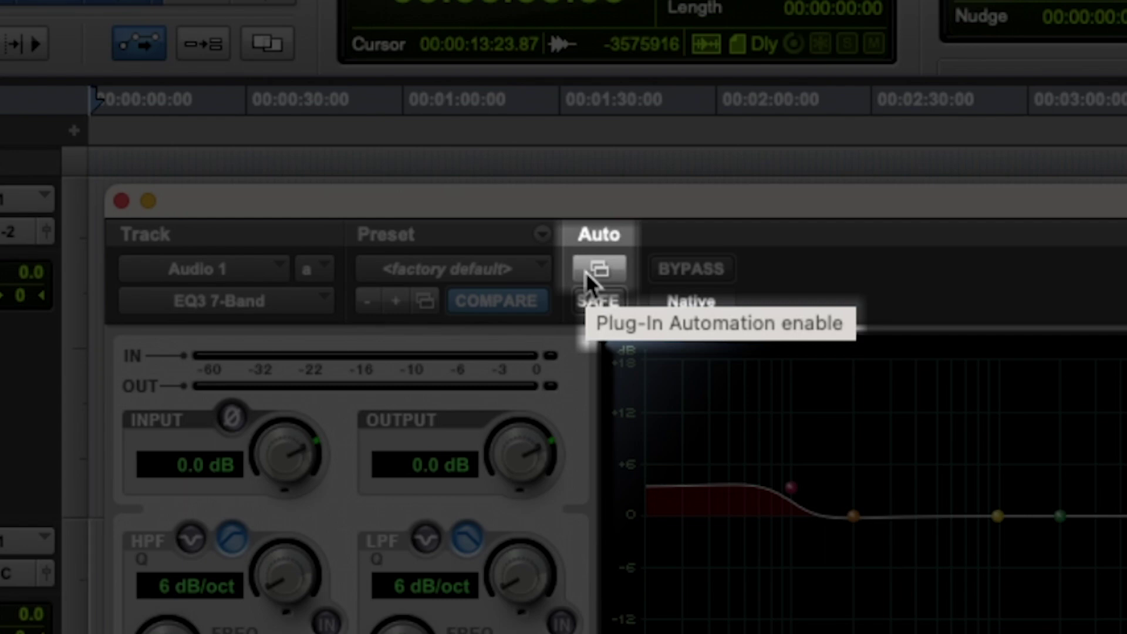
In Plug-In Automation, select all EQ3 7-Band parameters with Cmd+A and add them.
left_click(586, 272)
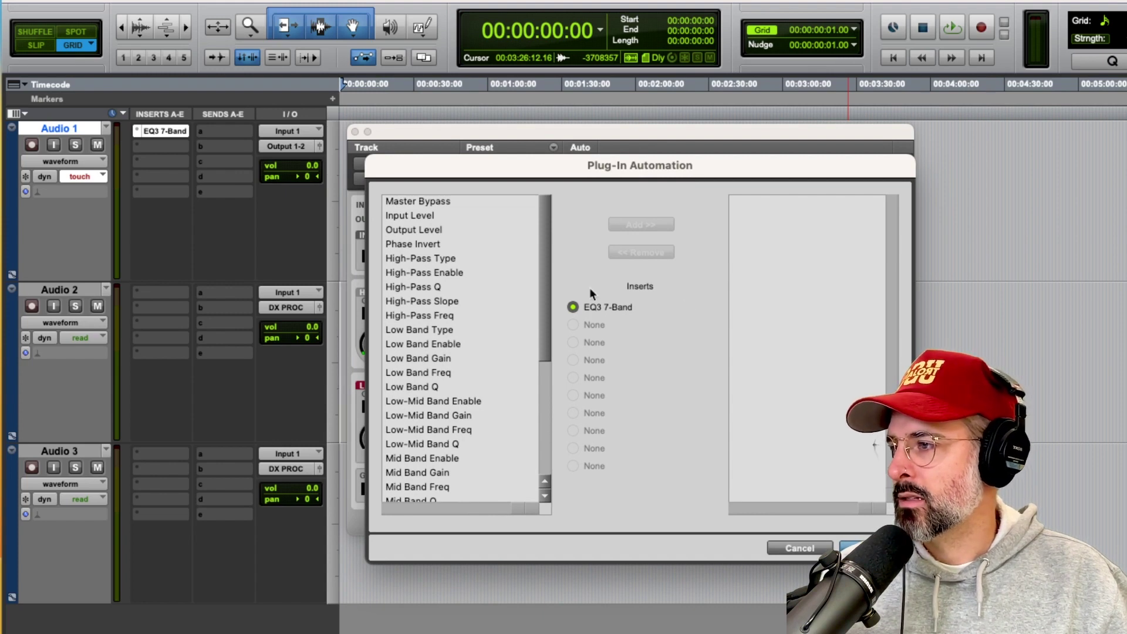
left_click(466, 201)
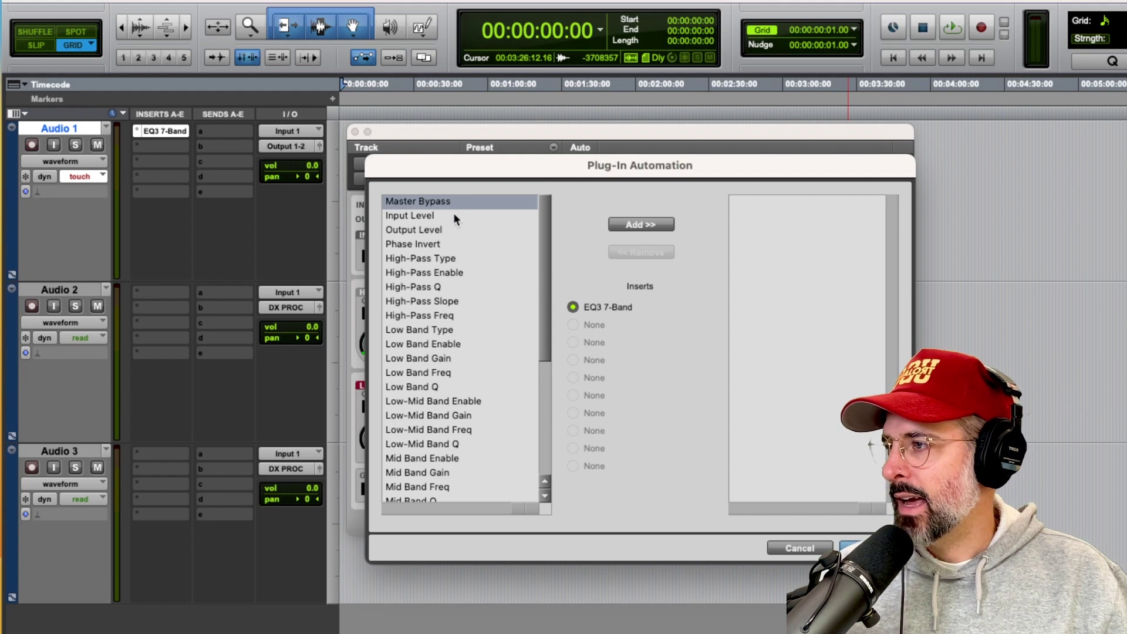
left_click(453, 213, "shift")
left_click(450, 229, "shift")
left_click(448, 242, "shift")
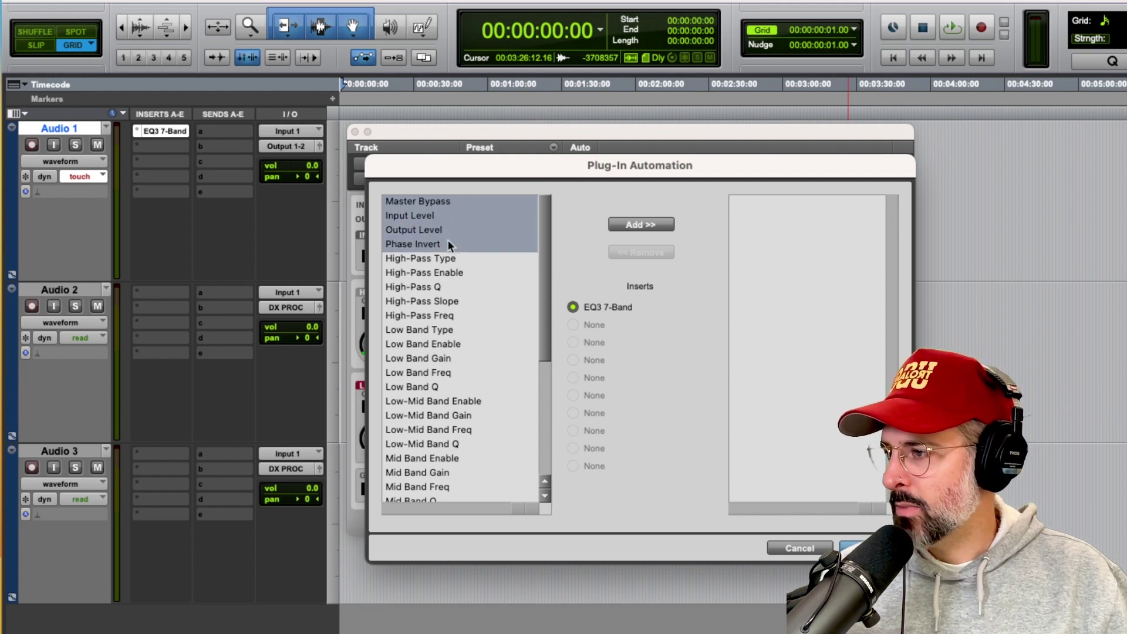
key("super+a")
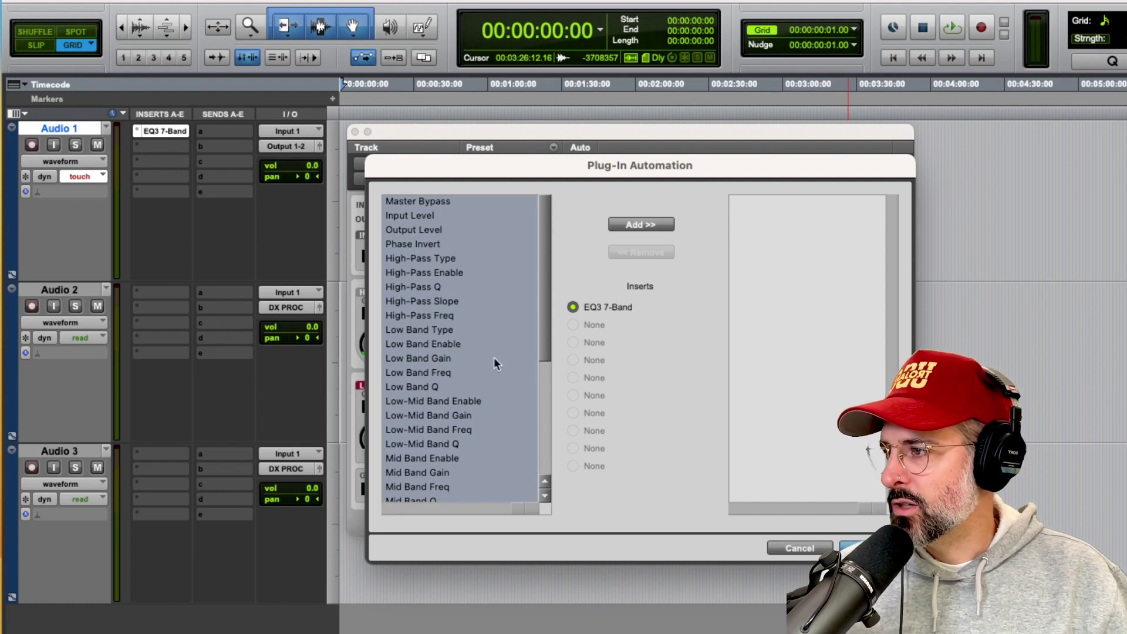
scroll(435, 351, "down", 5)
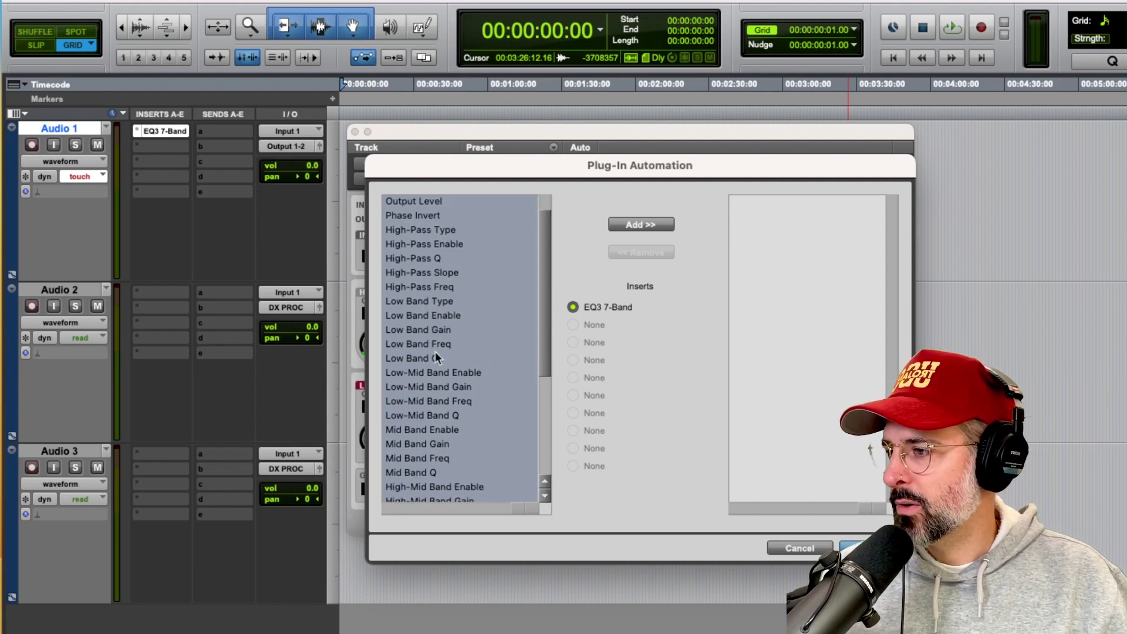
scroll(435, 351, "up", 5)
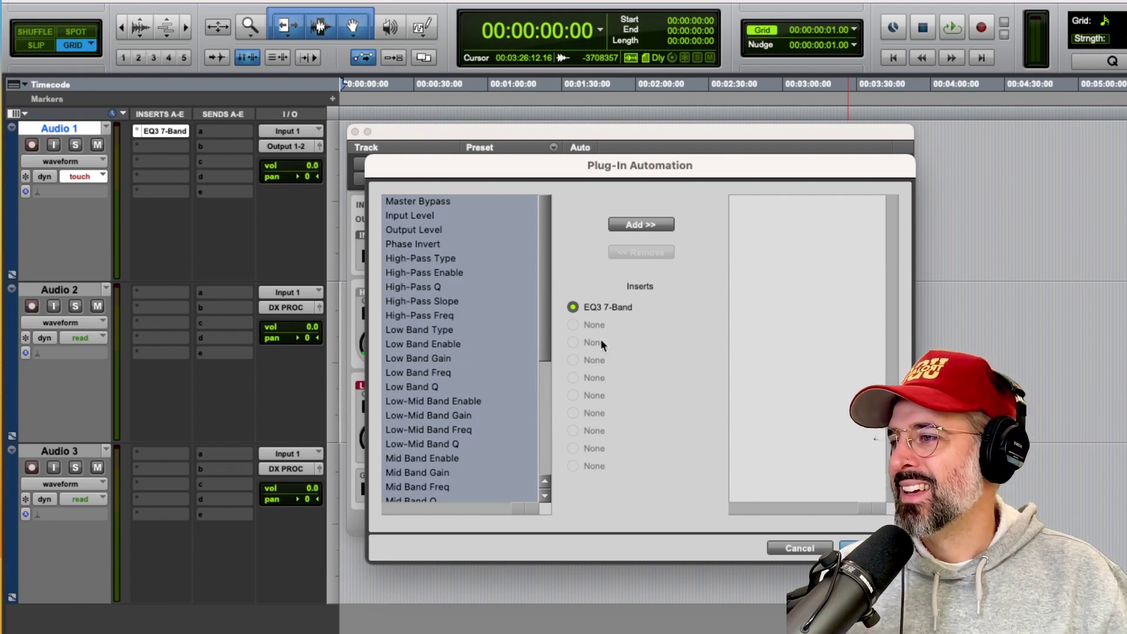
left_click(639, 224)
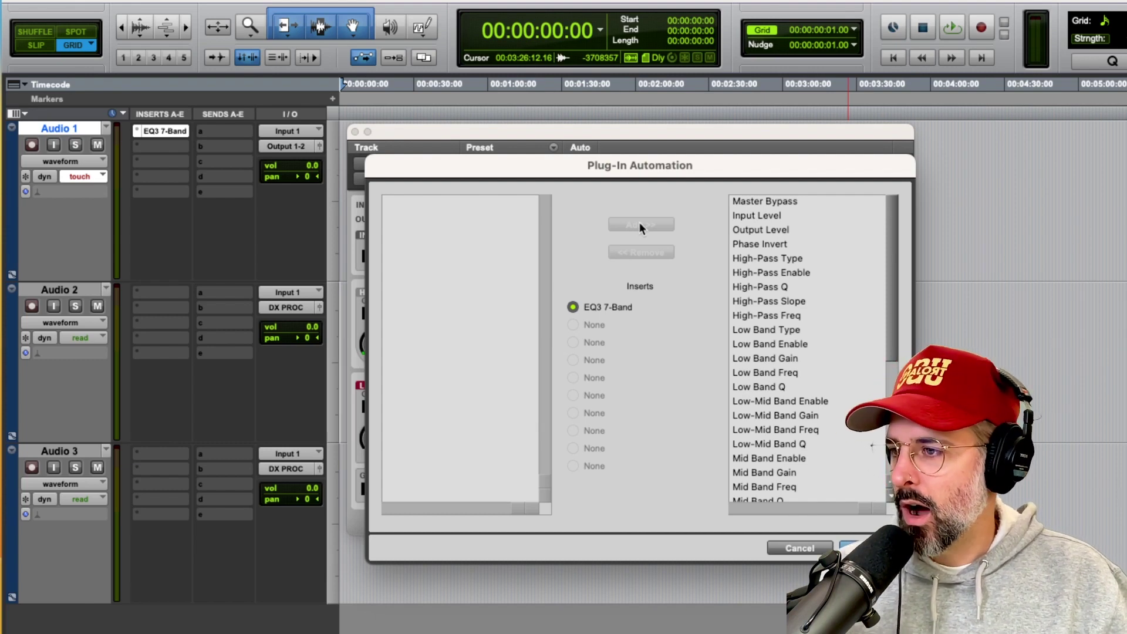
left_click(745, 200)
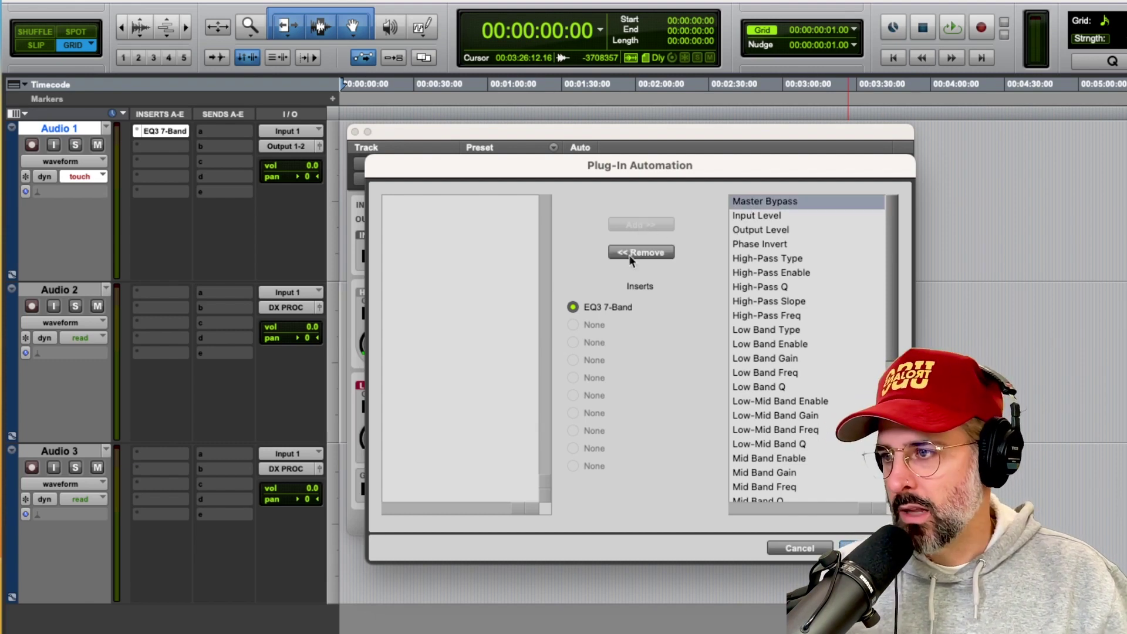
left_click(626, 255)
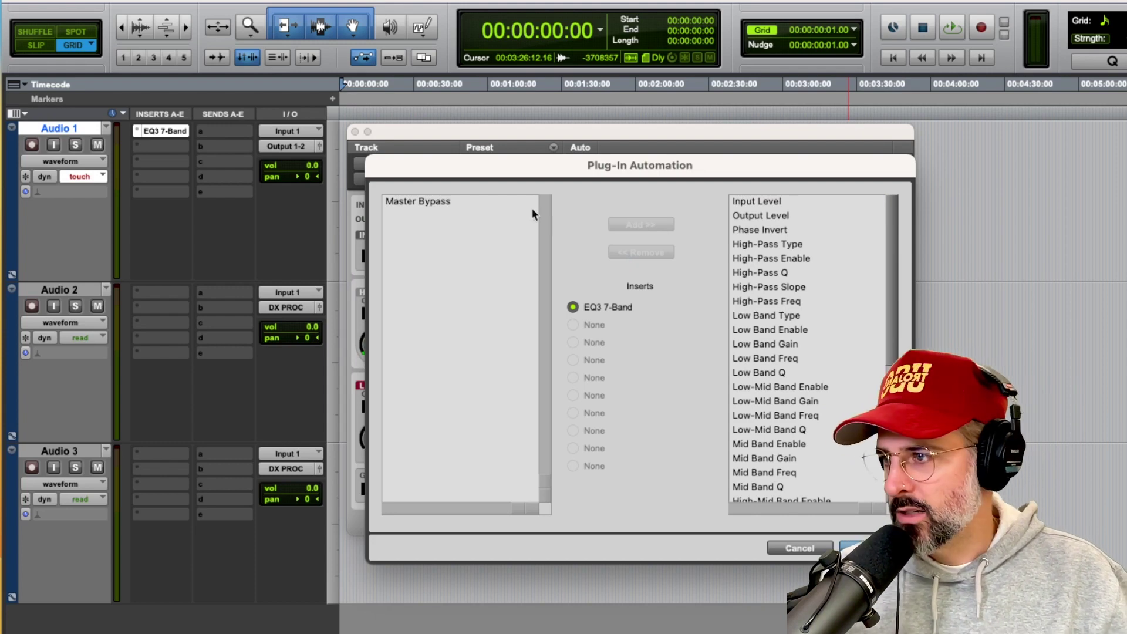
left_click(453, 201)
left_click(763, 273)
key("super+a")
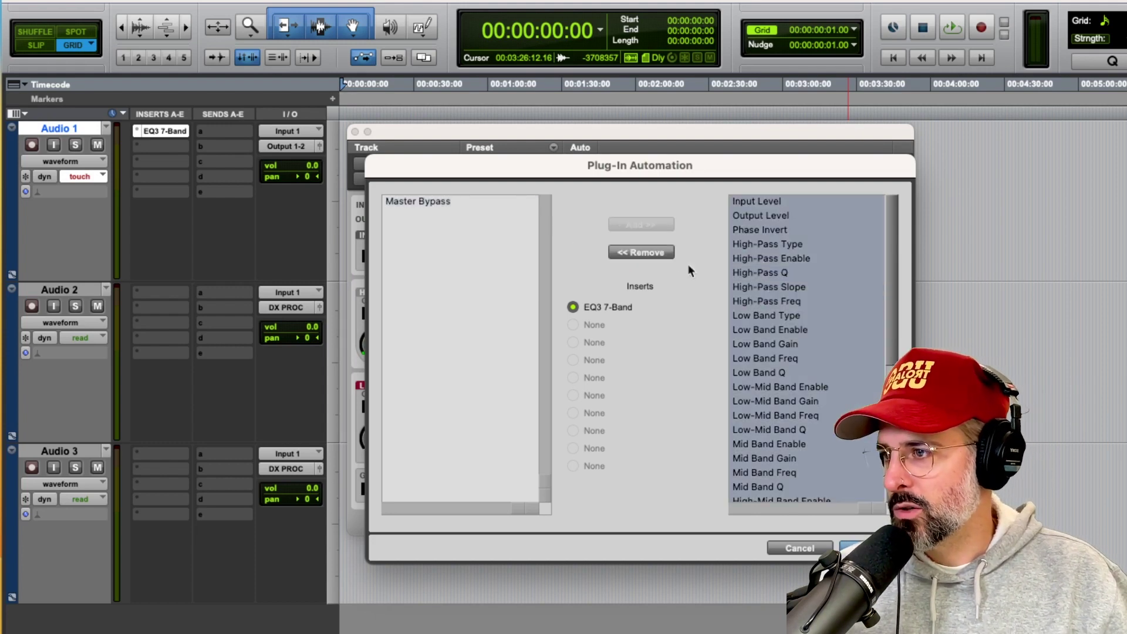
left_click(641, 224)
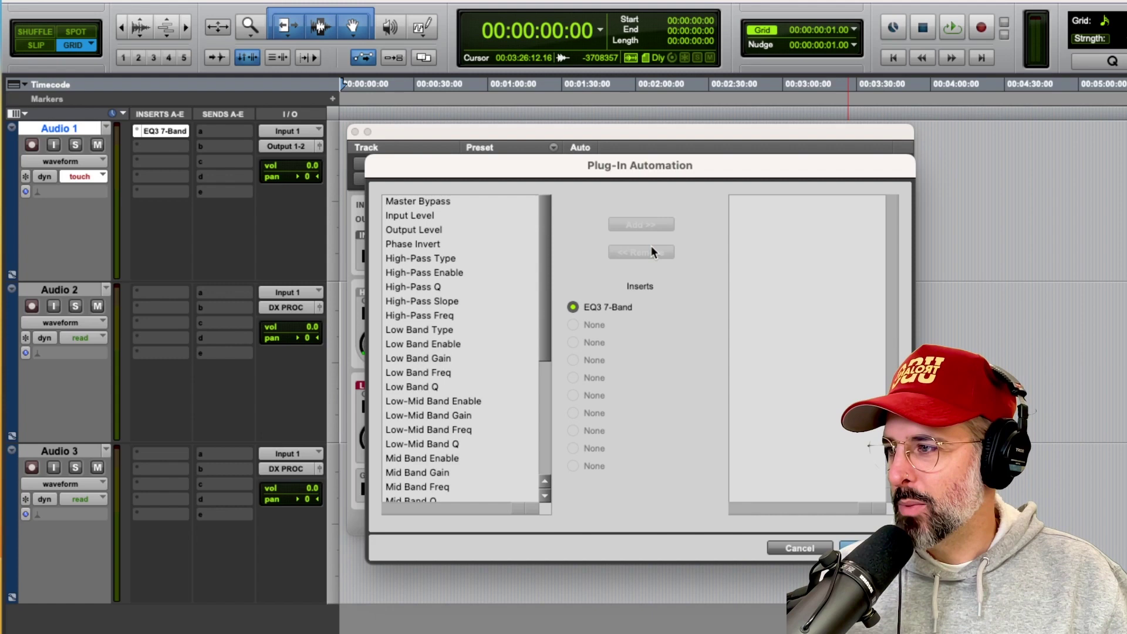
left_click(486, 245)
key("super+a")
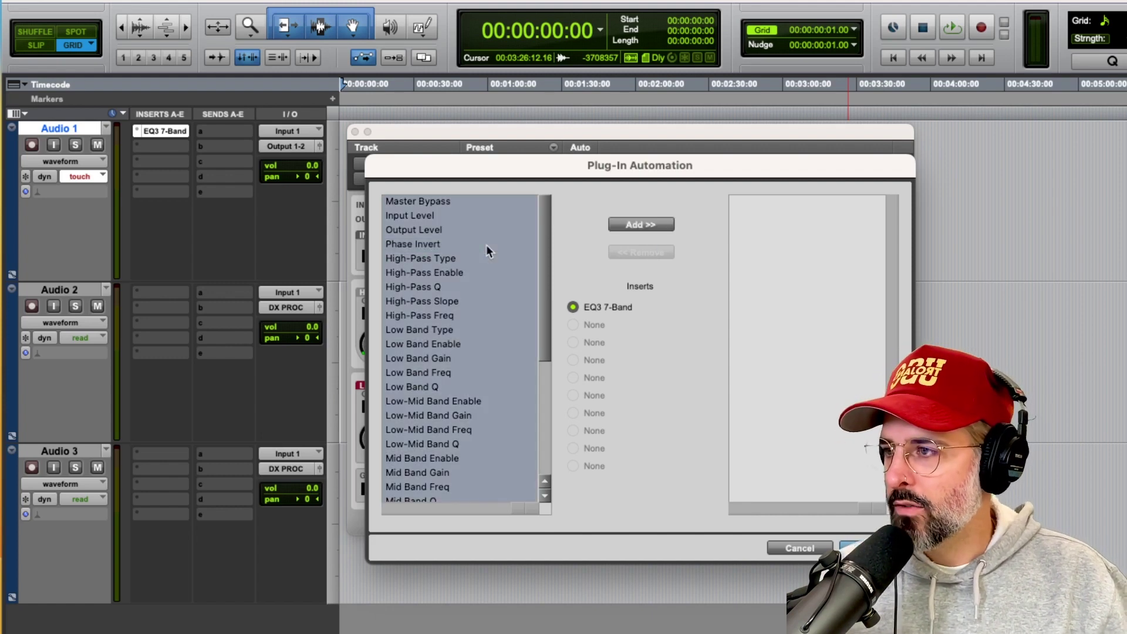
left_click(630, 224)
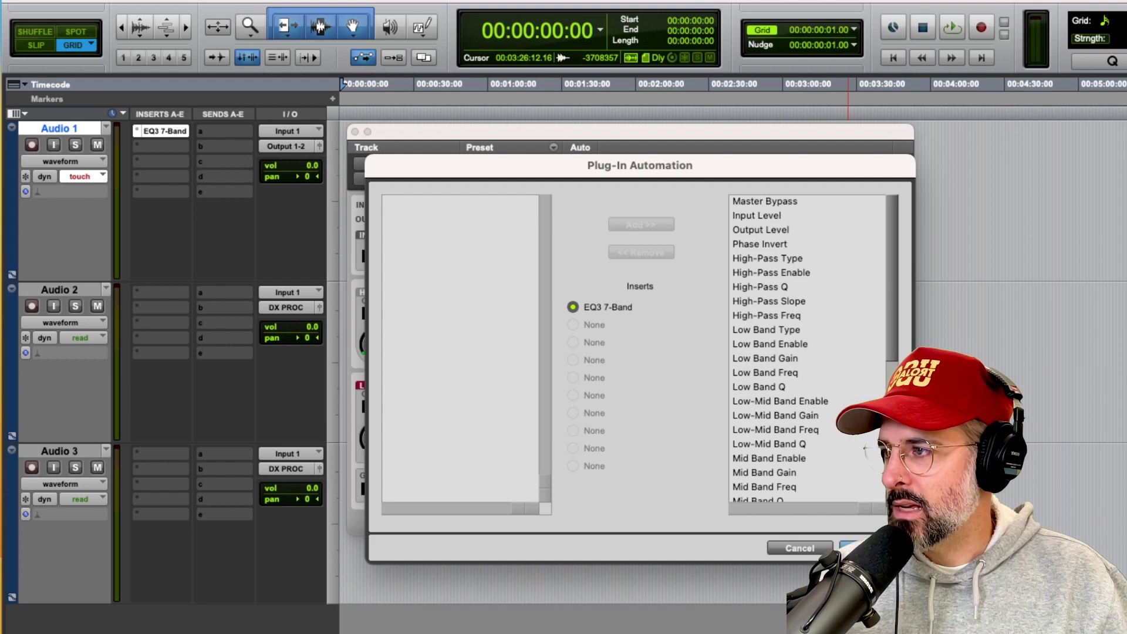
Confirm the Plug-In Automation dialog with OK.
left_click(854, 548)
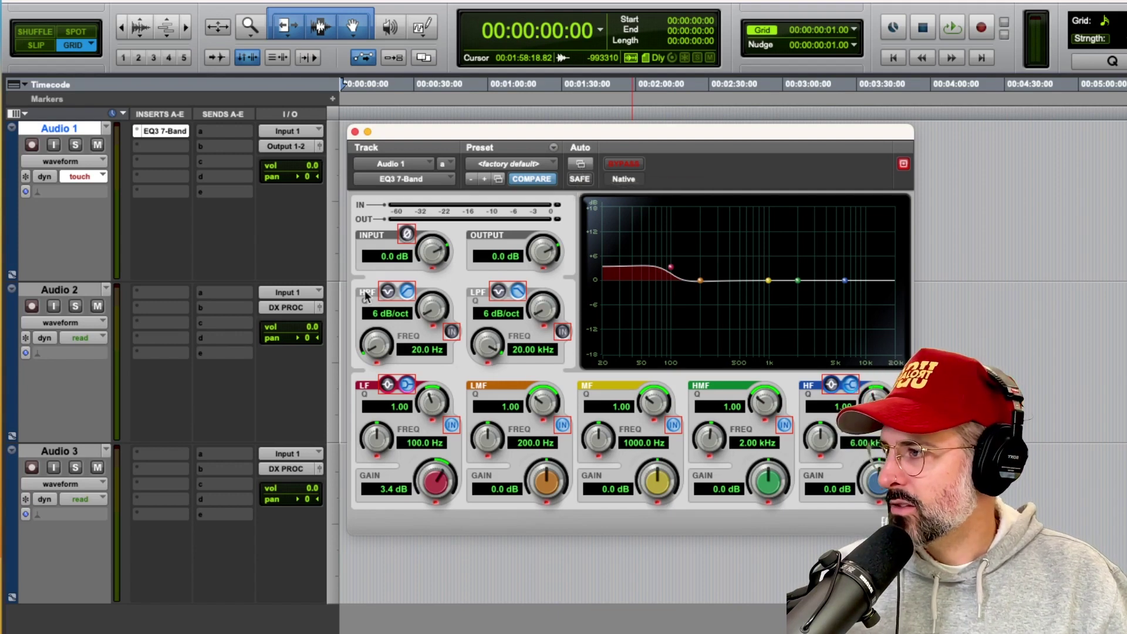
Record a low shelf cut by dragging the LF node down during playback, then replay it.
key("space")
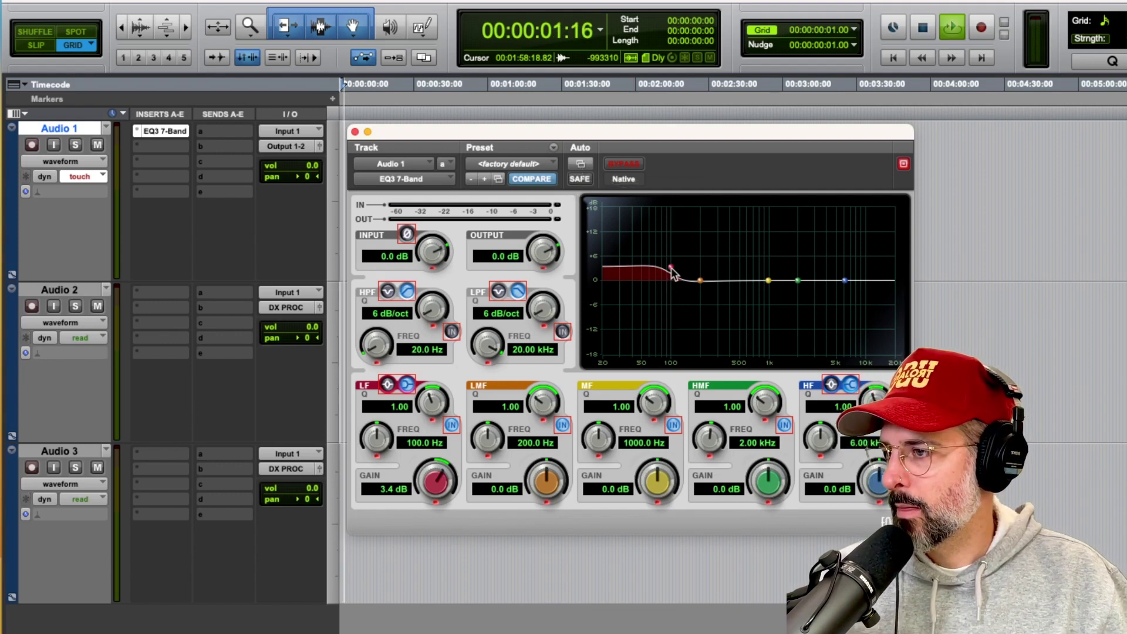
left_click_drag(670, 268, 661, 301)
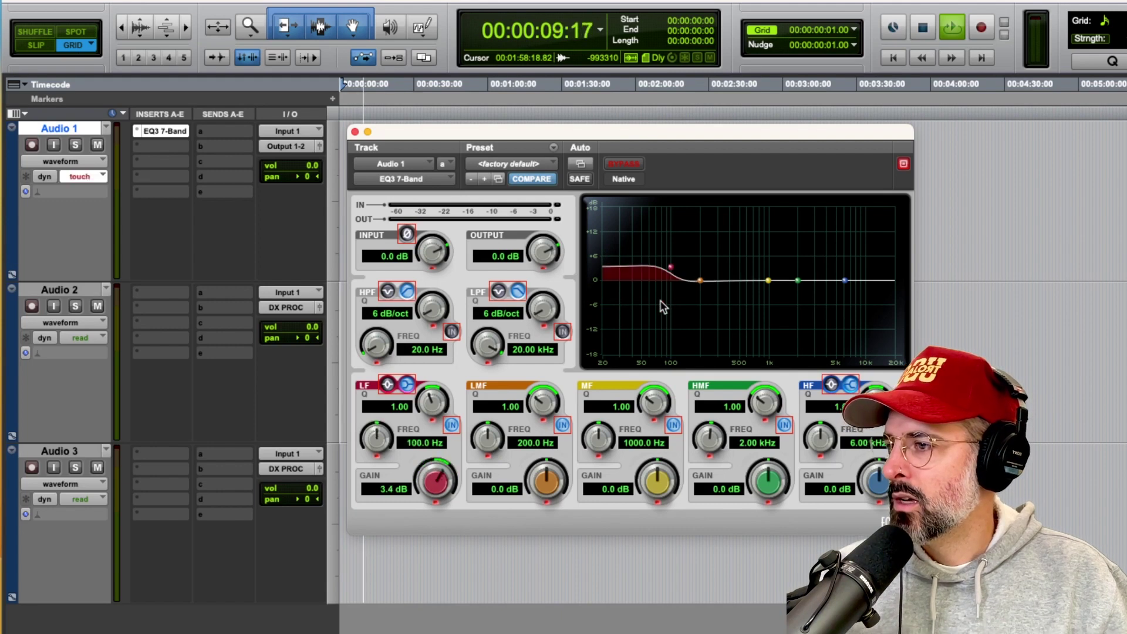
key("space")
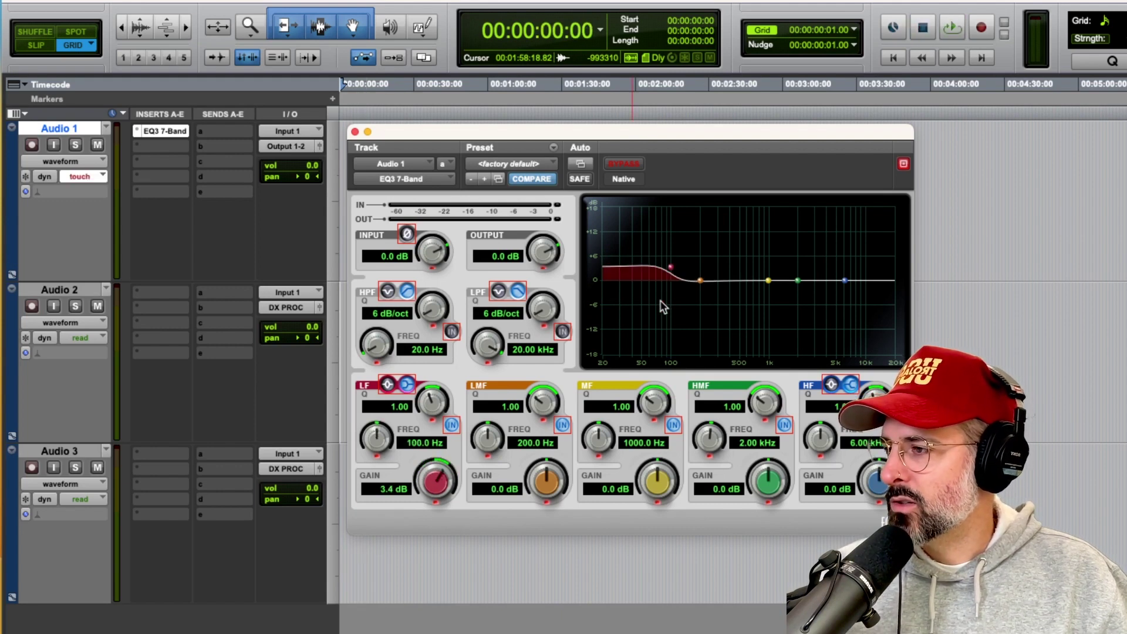
key("space")
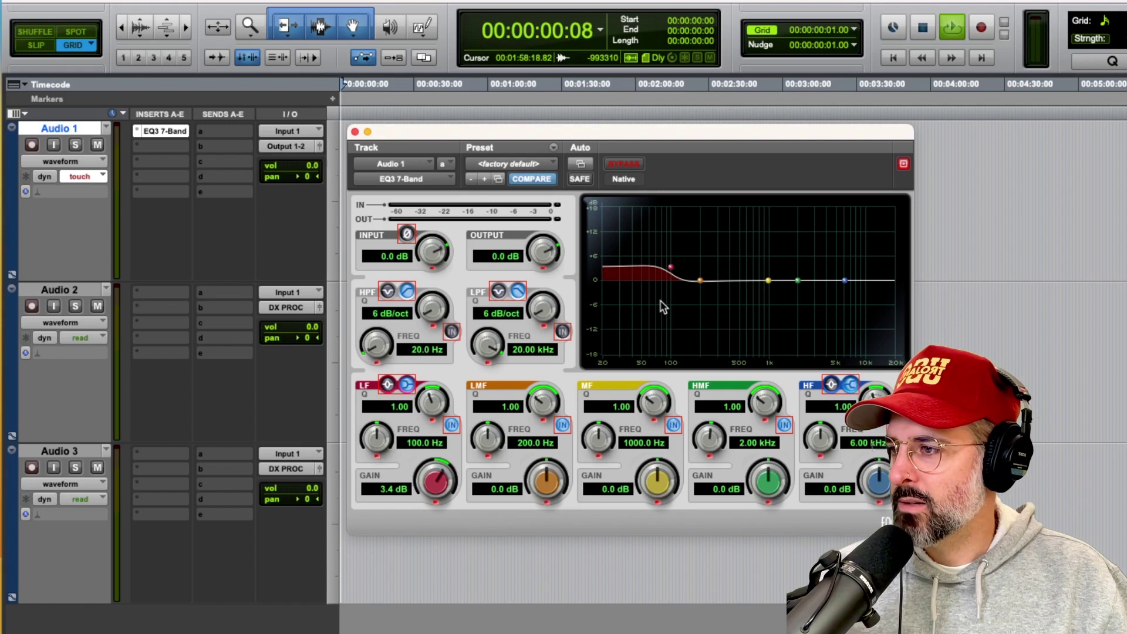